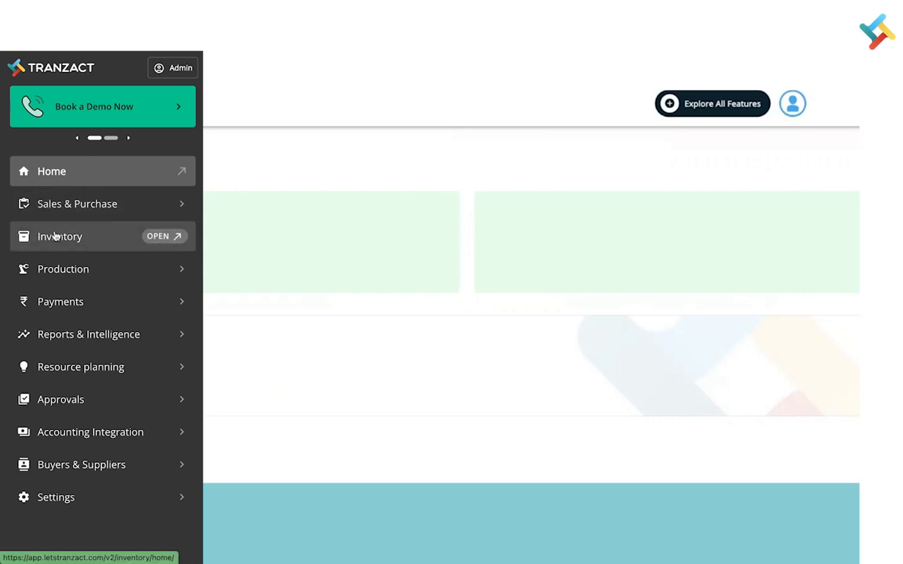
Start a new single item in the Inventory item master with item ID FG0006 and the name Reynolds Pen
left_click(54, 236)
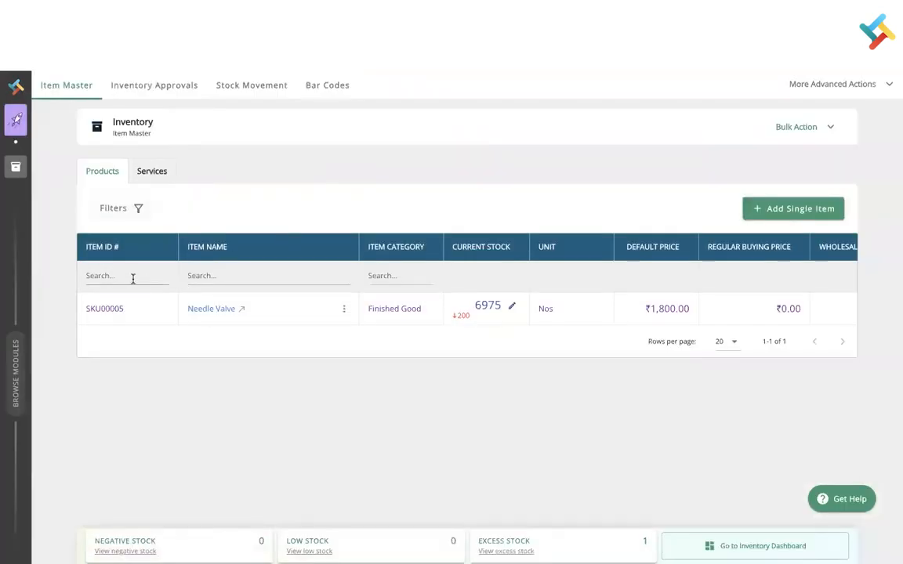
left_click(789, 208)
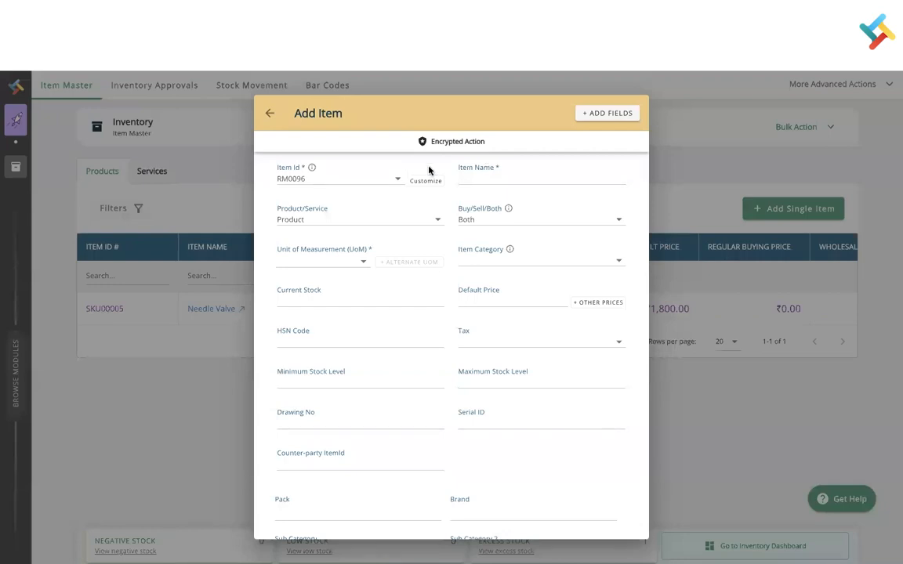
left_click(325, 181)
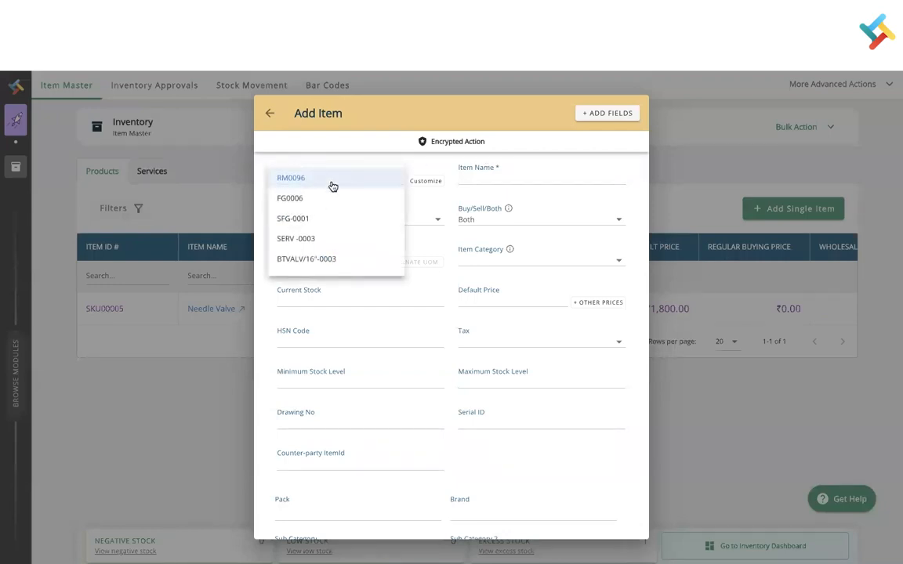
left_click(306, 196)
left_click(499, 174)
type("Re")
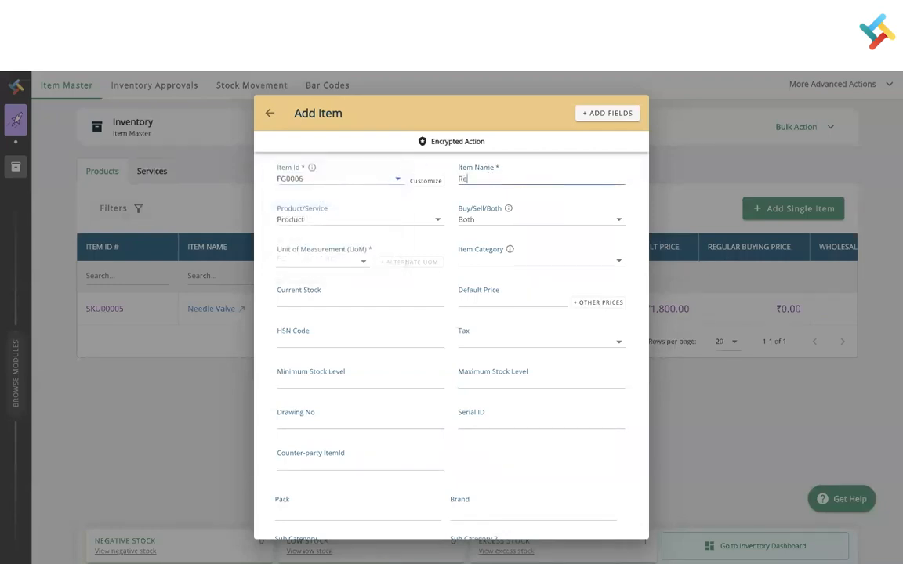
type("ynolds Pen")
Make the item available for Sell only, with NOS as unit of measurement and Finished Good as category
left_click(484, 223)
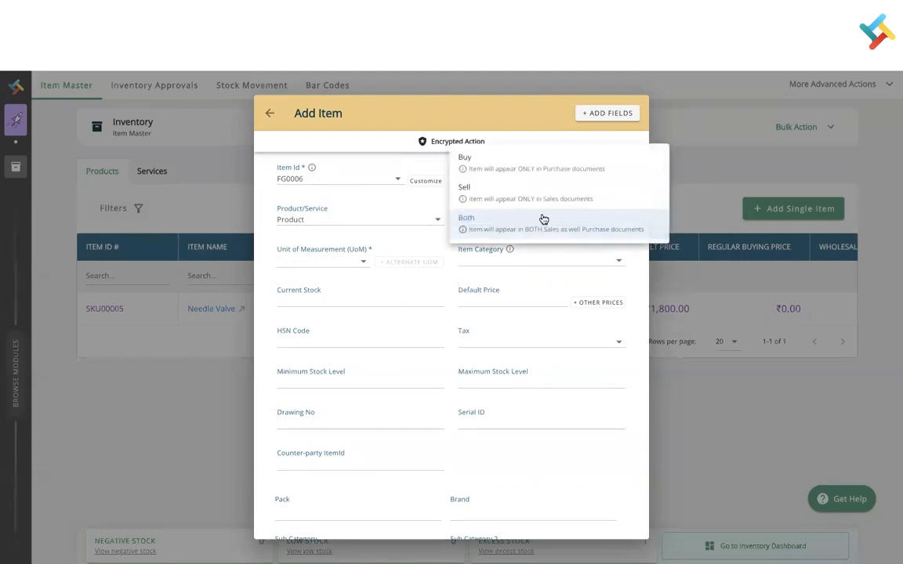
left_click(504, 196)
left_click(339, 263)
scroll(329, 317, "down", 3)
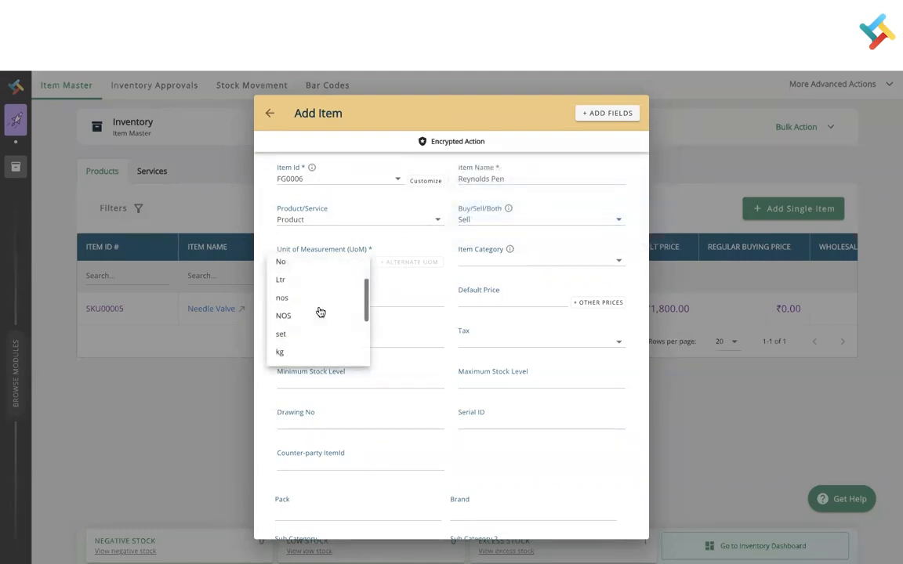
left_click(316, 309)
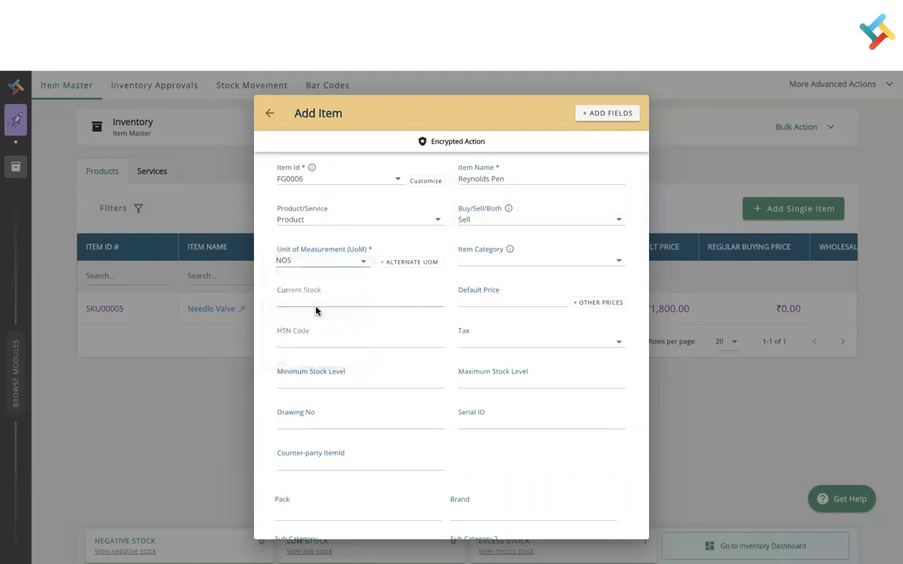
left_click(534, 262)
left_click(500, 295)
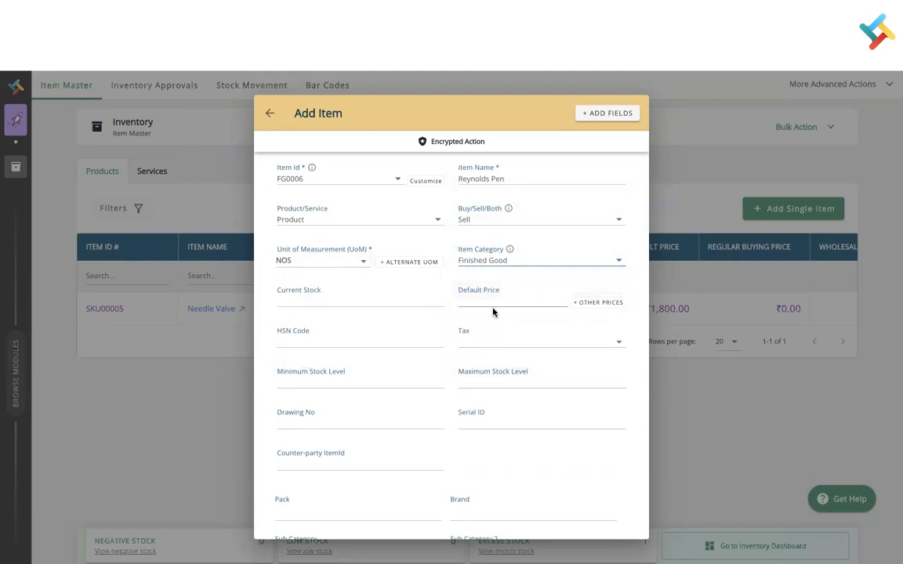
Set the item's current stock to 200 and its default price to 15
left_click(350, 301)
type("200")
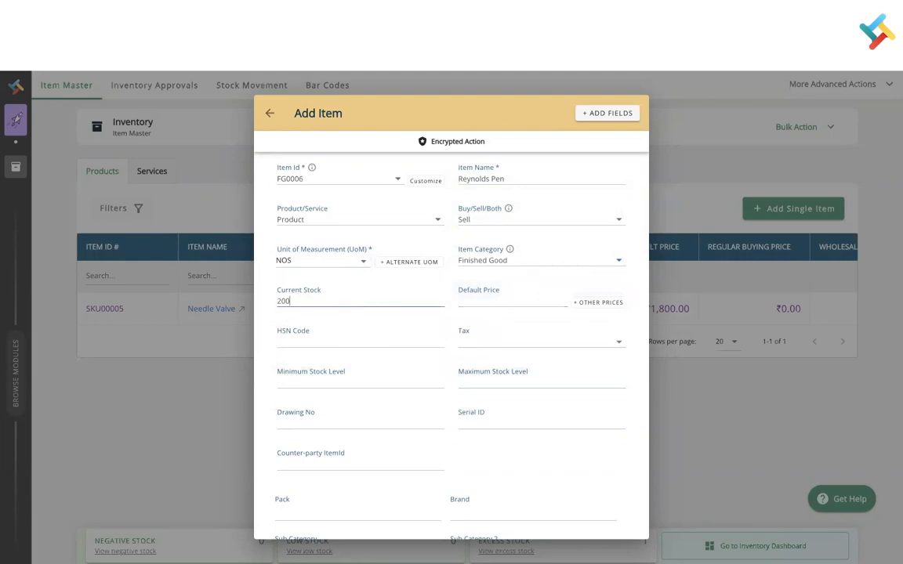
left_click(491, 300)
type("15")
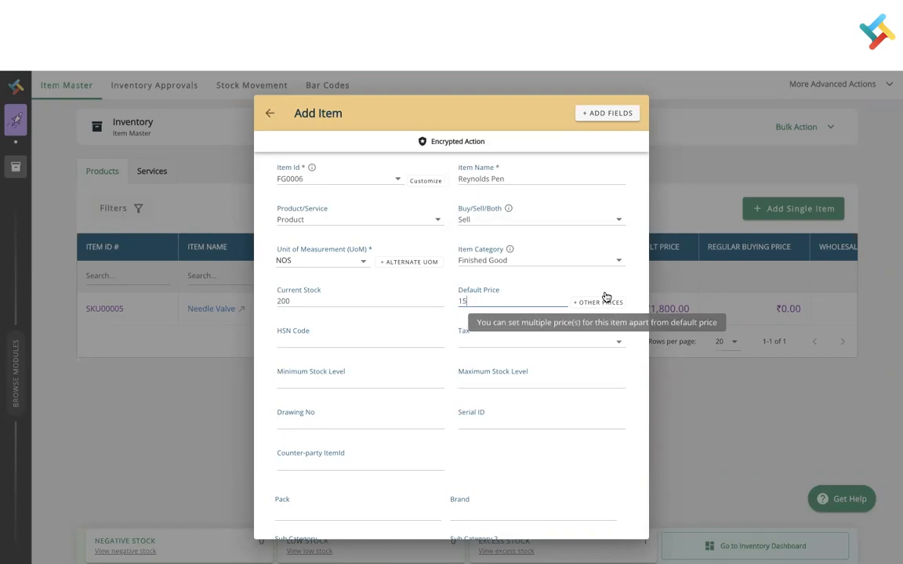
Save other prices for the item: regular selling price 15, MRP 18, dealer price 16 and distributor price 15
left_click(597, 302)
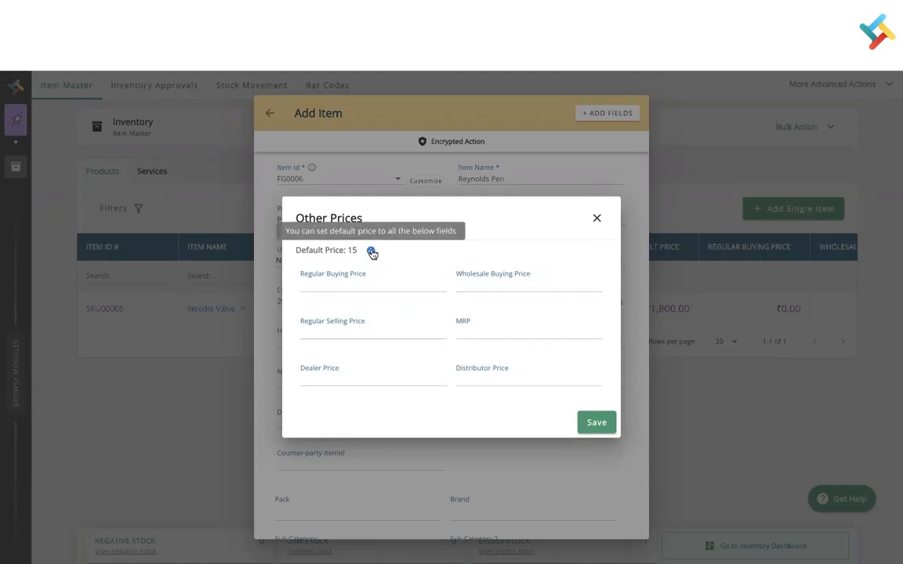
left_click(344, 335)
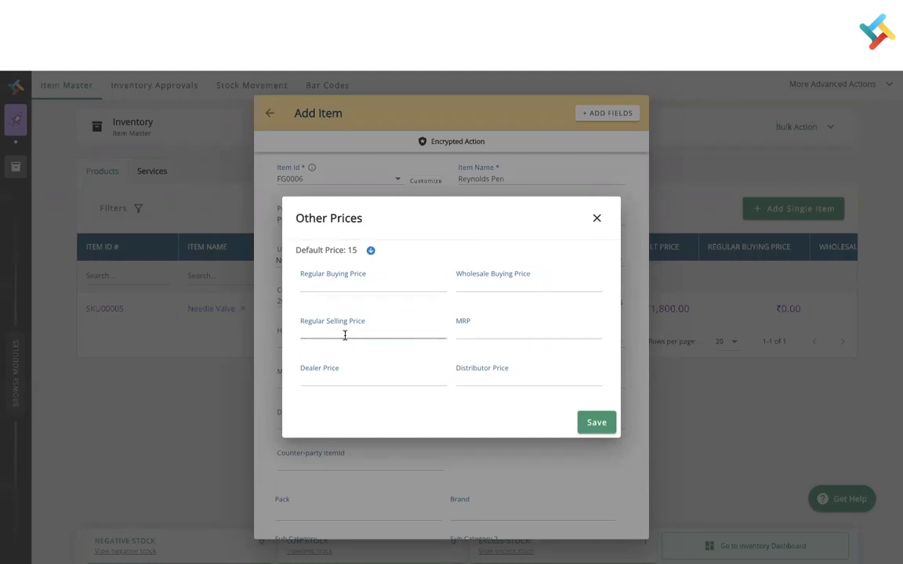
type("15")
left_click(475, 329)
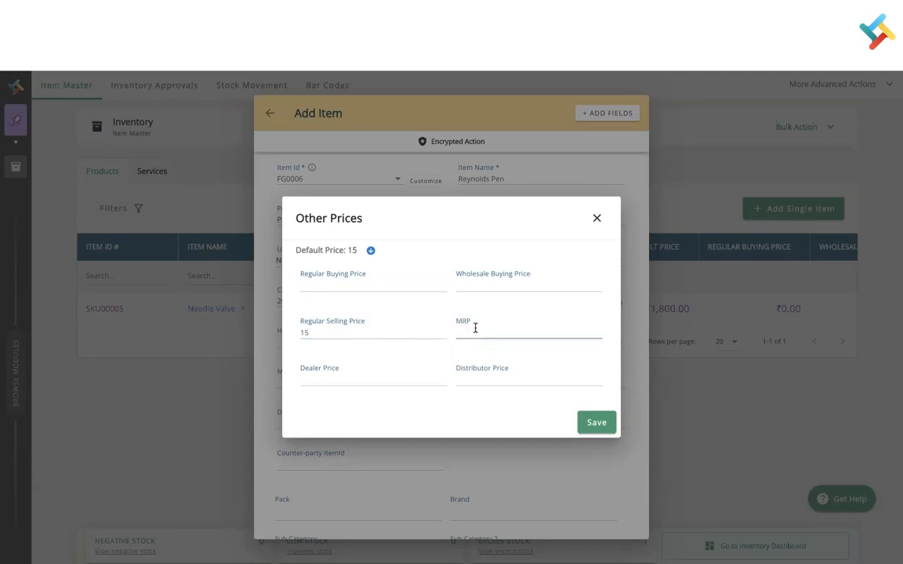
type("18")
left_click(347, 381)
type("16")
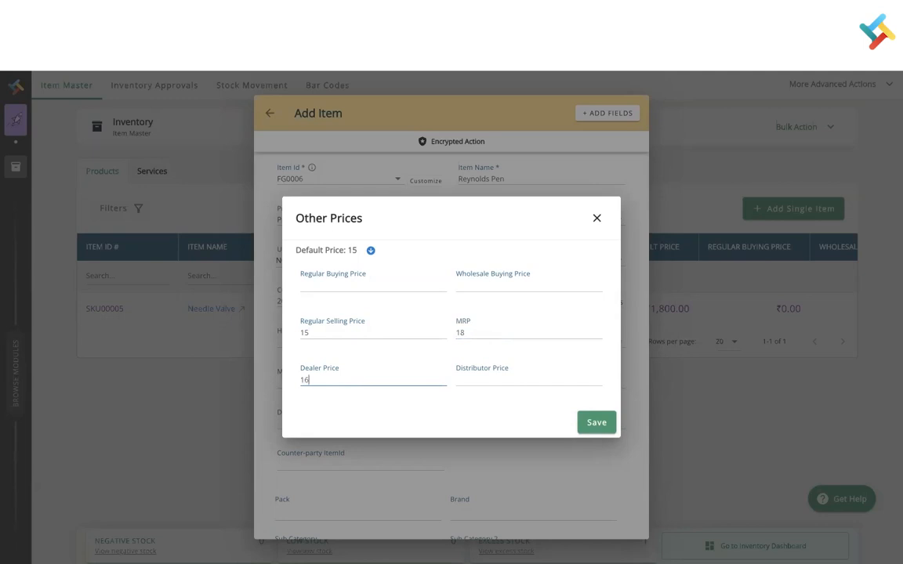
left_click(477, 378)
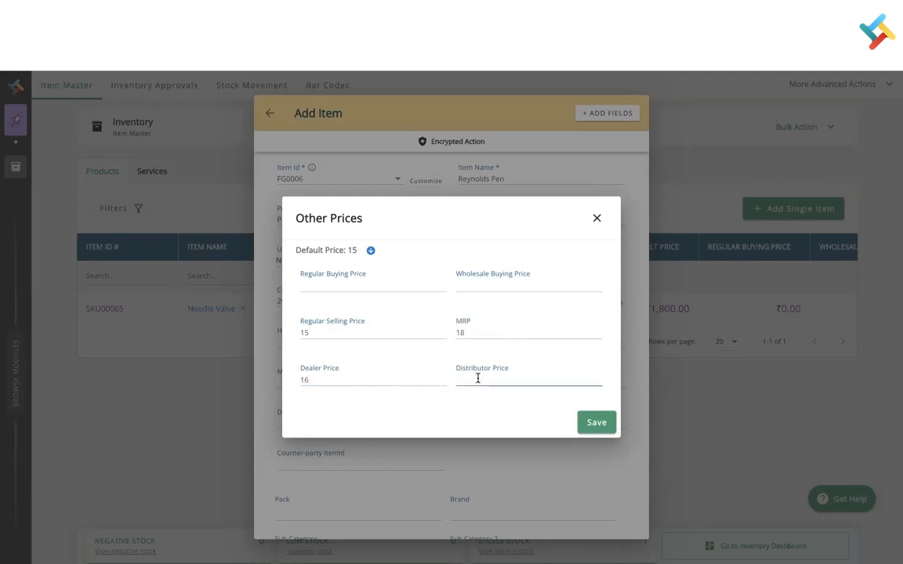
type("15")
left_click(597, 423)
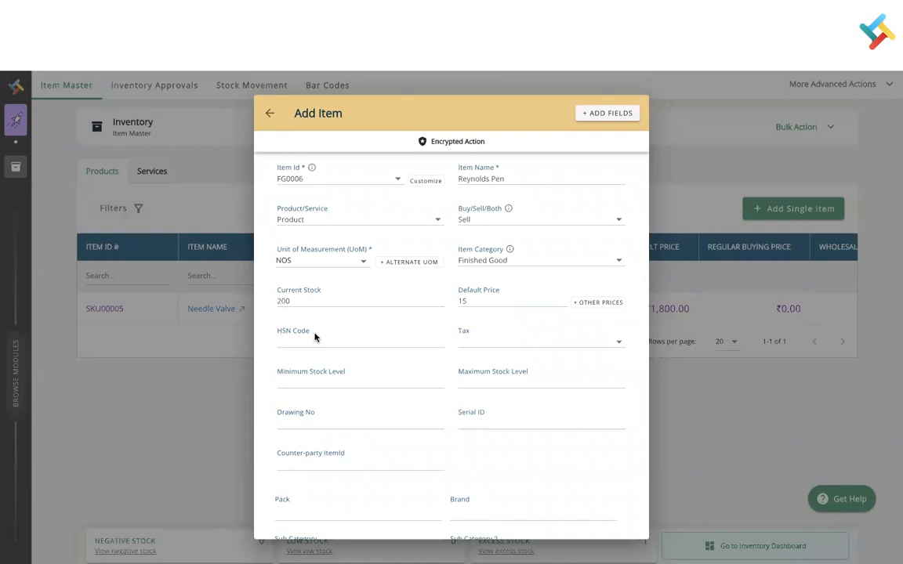
Set the item's tax to 18% and its sub category to FG
scroll(314, 337, "down", 2)
left_click(511, 280)
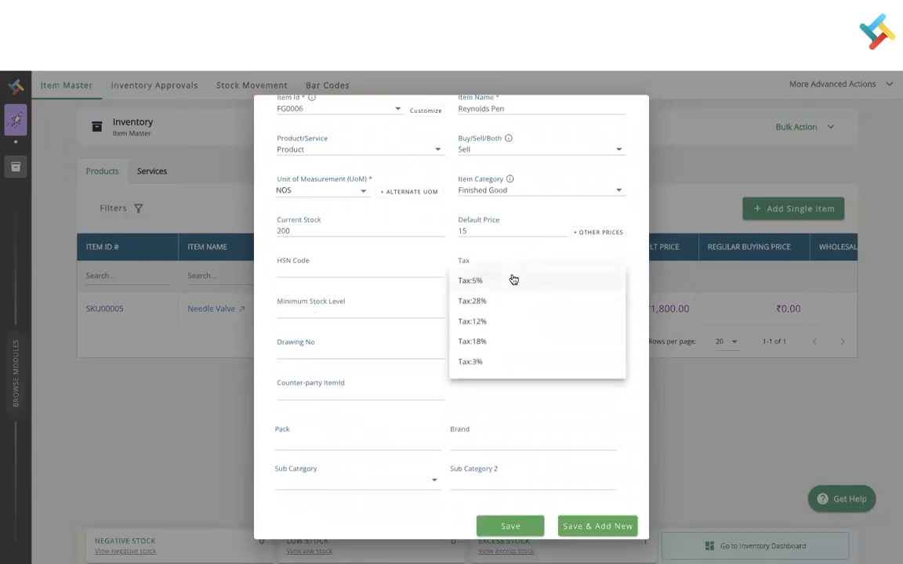
left_click(471, 342)
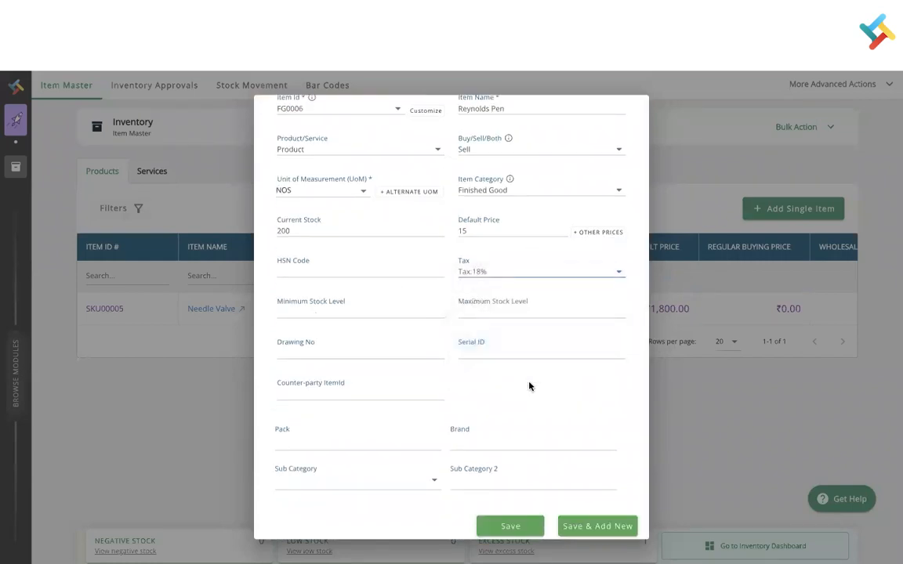
left_click(368, 481)
left_click(313, 505)
Enter "-" in the required Pack and Brand fields and save the item
left_click(486, 533)
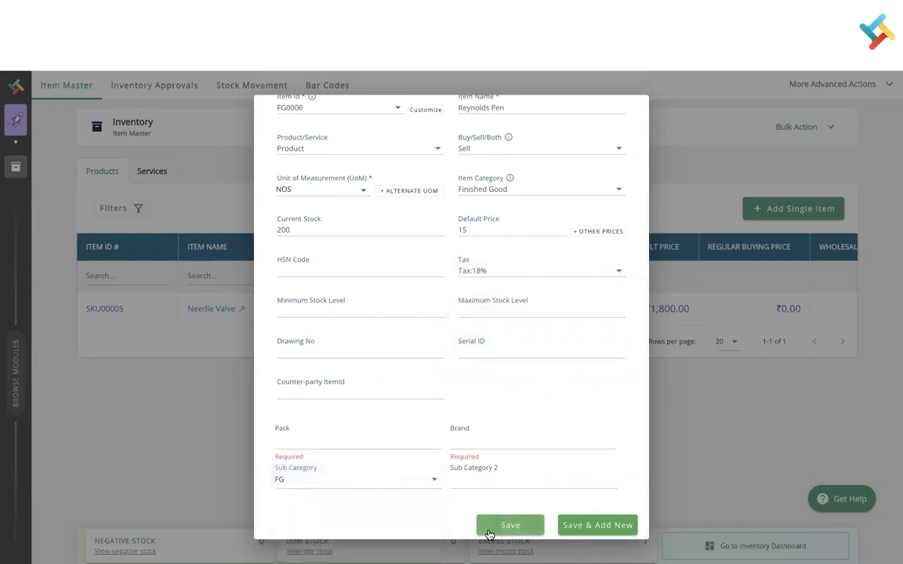
left_click(313, 439)
type("-")
left_click(490, 441)
type("-")
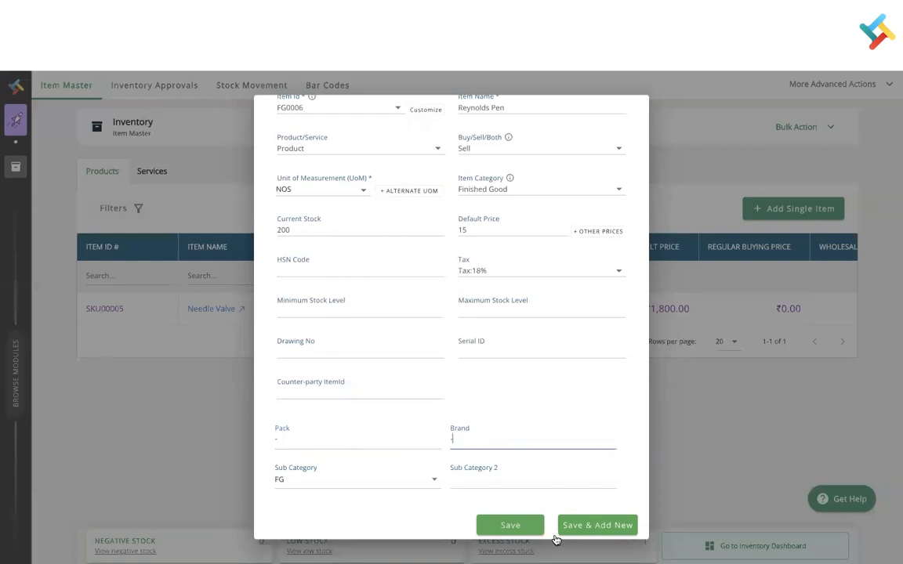
left_click(515, 525)
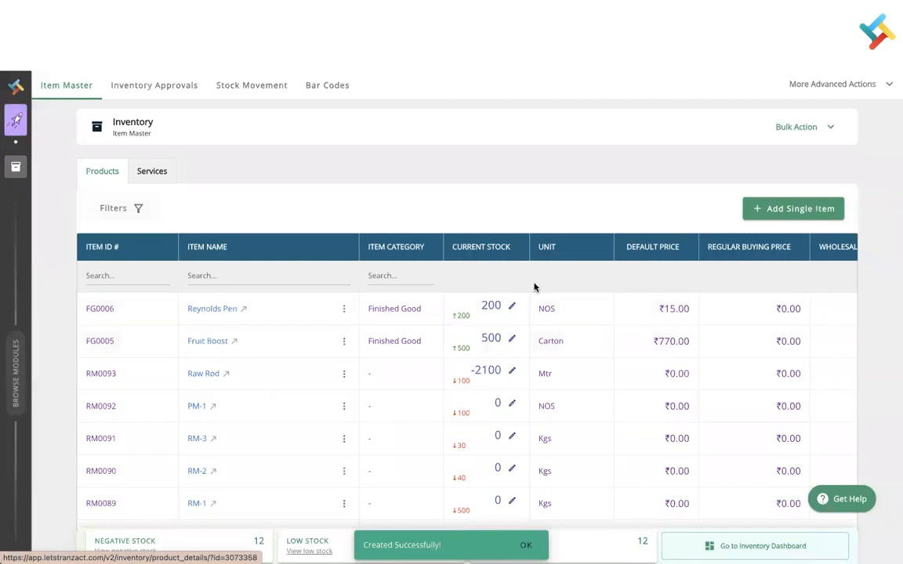
Examine the selling, MRP, dealer and distributor prices of Reynolds Pen in the product list
scroll(468, 315, "right", 3)
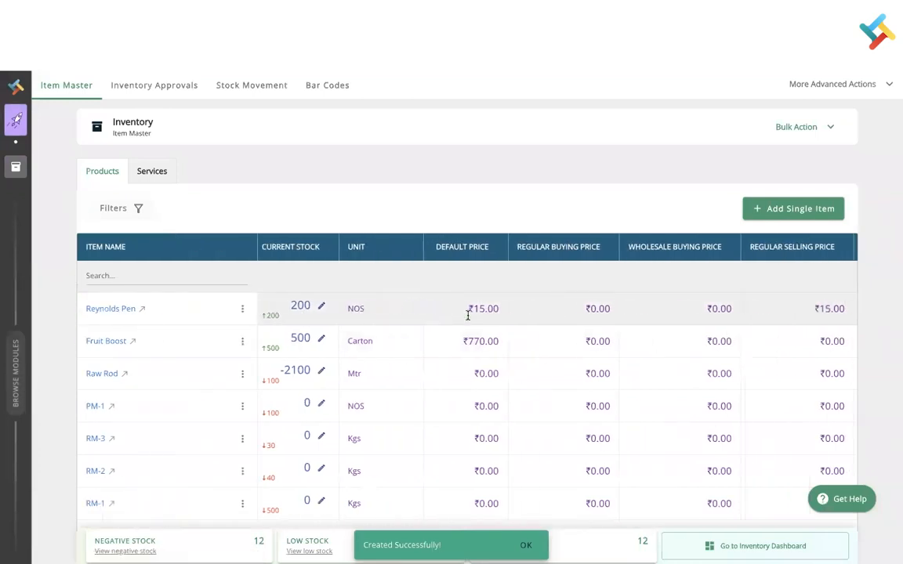
scroll(629, 374, "right", 3)
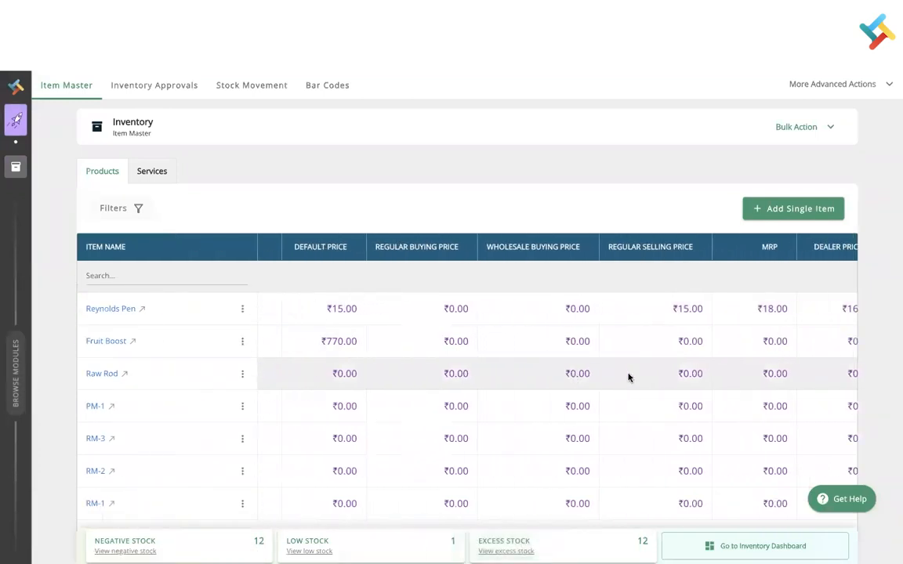
scroll(631, 337, "right", 3)
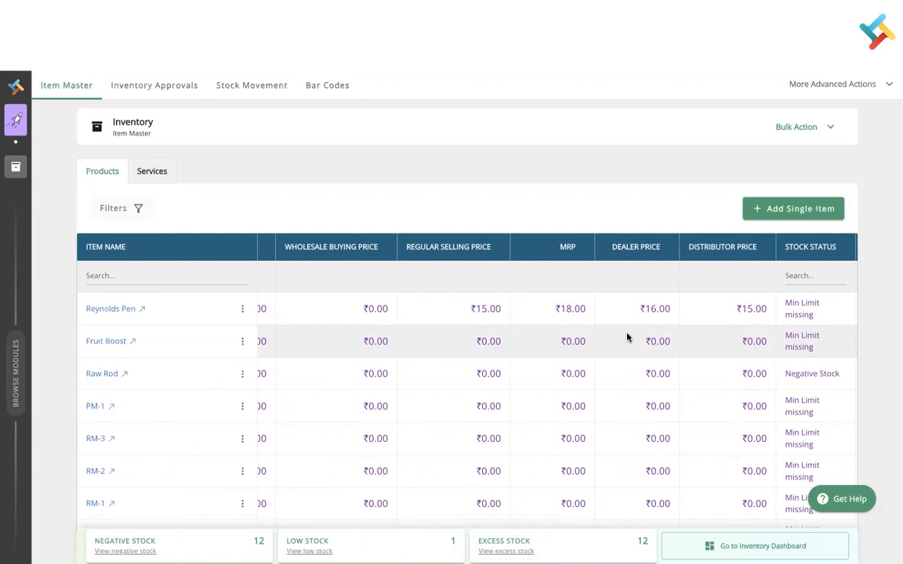
Create a new invoice in Sales & Purchase with Brilliant Engg Pvt Ltd as the buyer
mouse_move(9, 347)
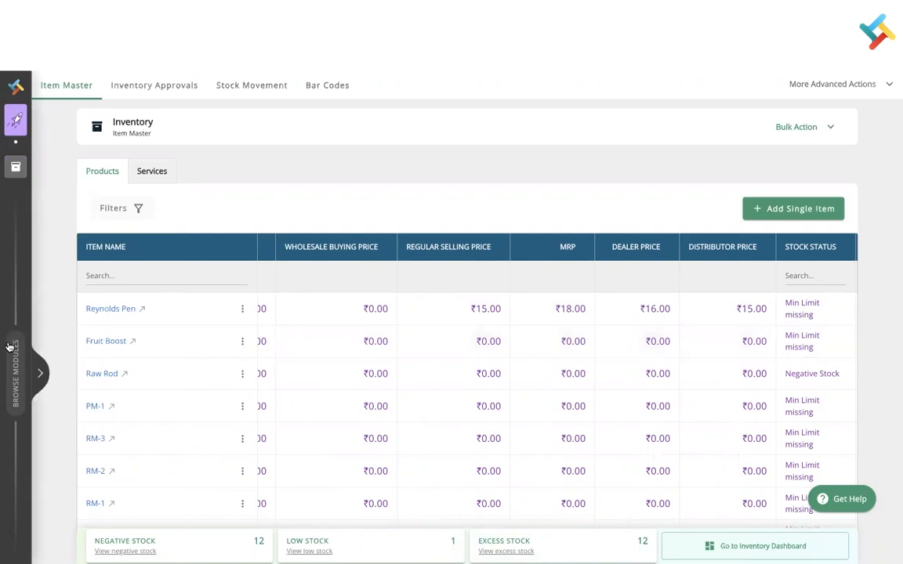
left_click(22, 357)
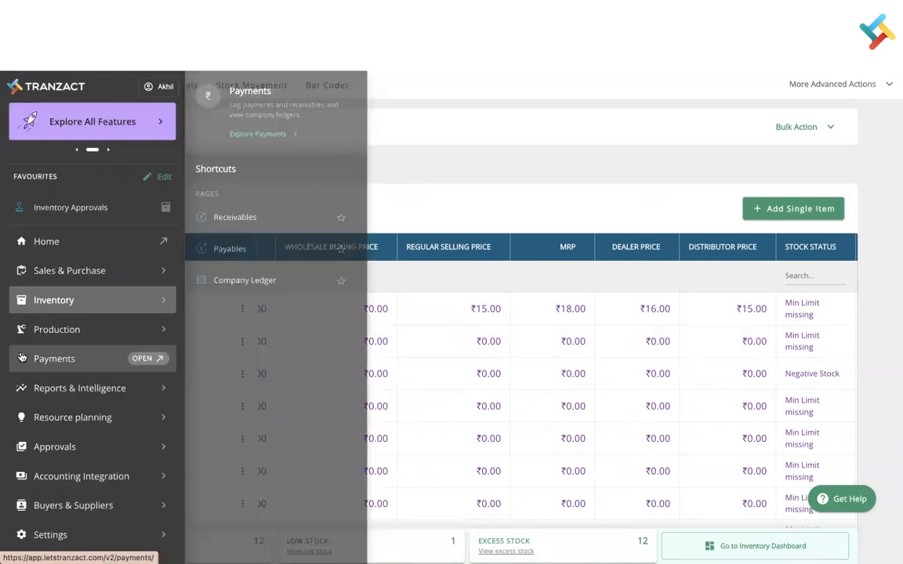
left_click(59, 274)
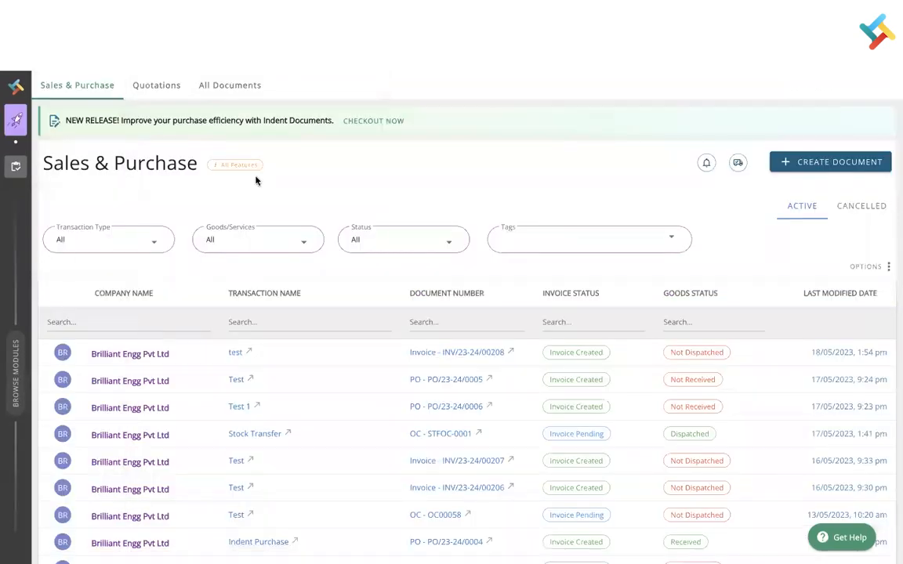
left_click(820, 162)
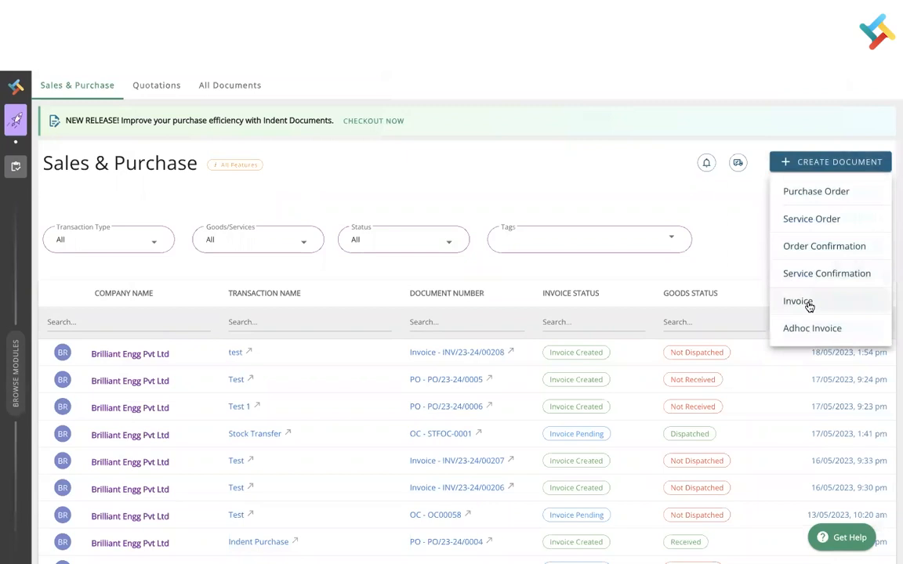
left_click(809, 303)
left_click(357, 346)
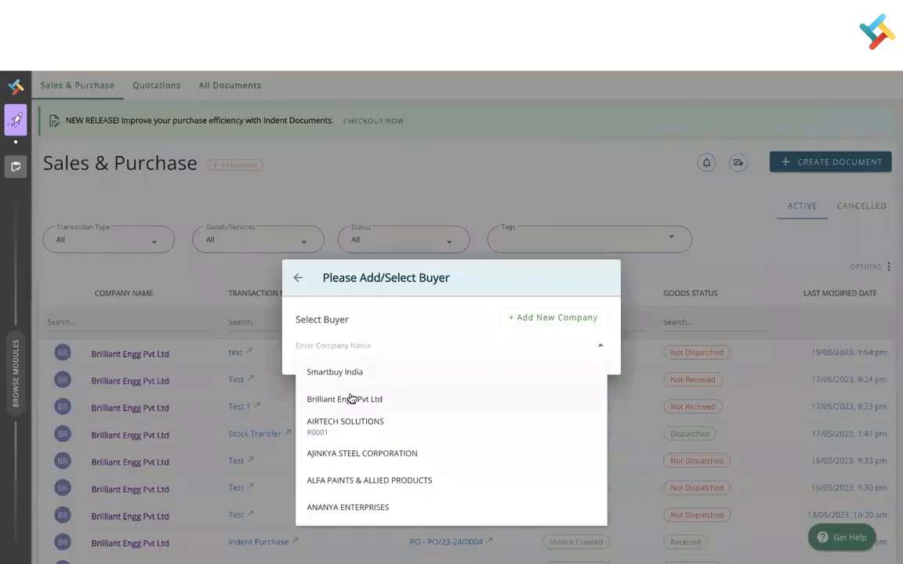
left_click(353, 399)
Title the tax invoice "Reynolds Pen Order"
left_click(626, 168)
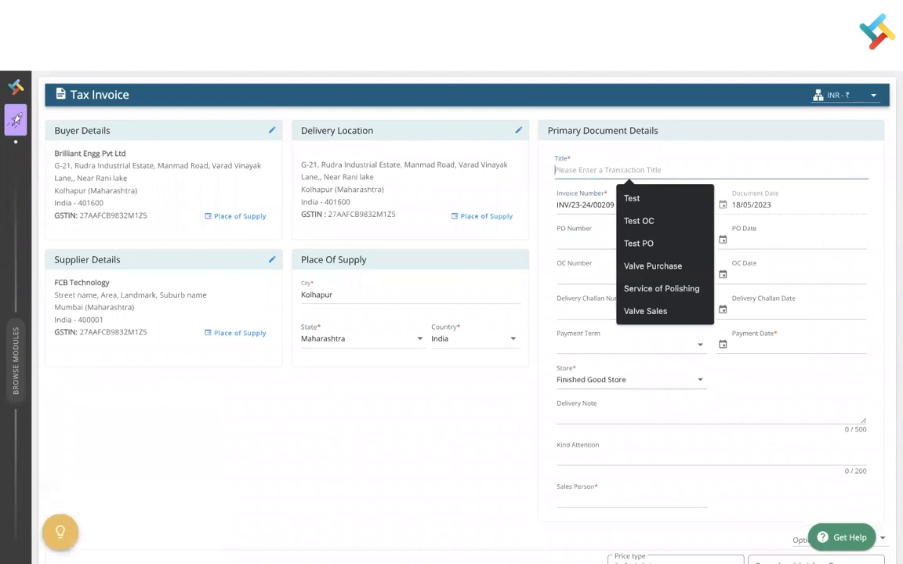
type("Pe")
key("BackSpace")
key("BackSpace")
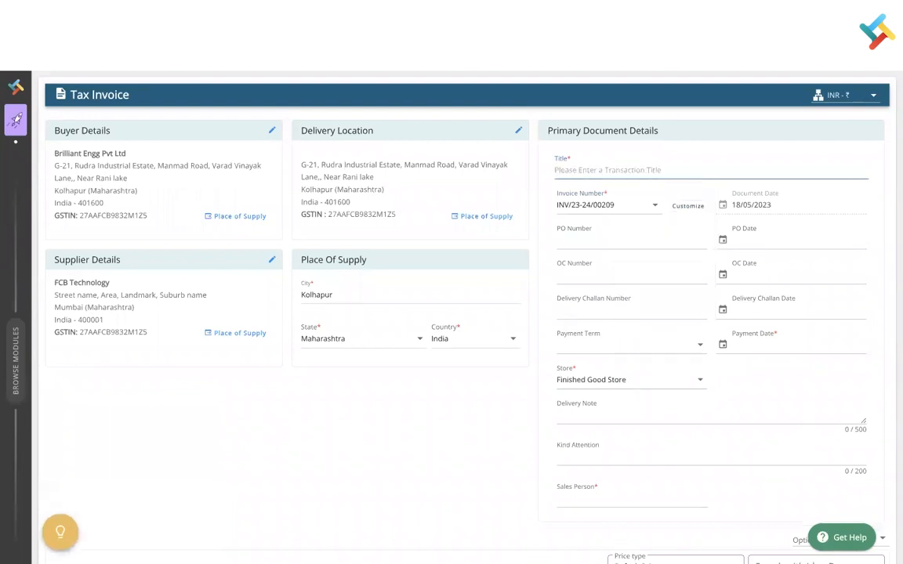
type("Reynolds Pen Order")
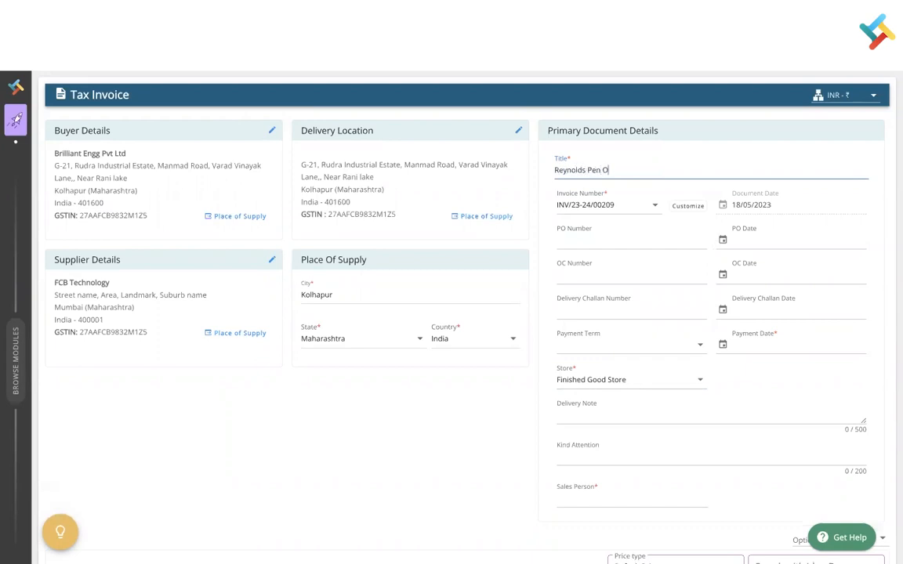
Set the invoice's payment date to 18/05/2023 and enter the sales person's name
left_click(756, 346)
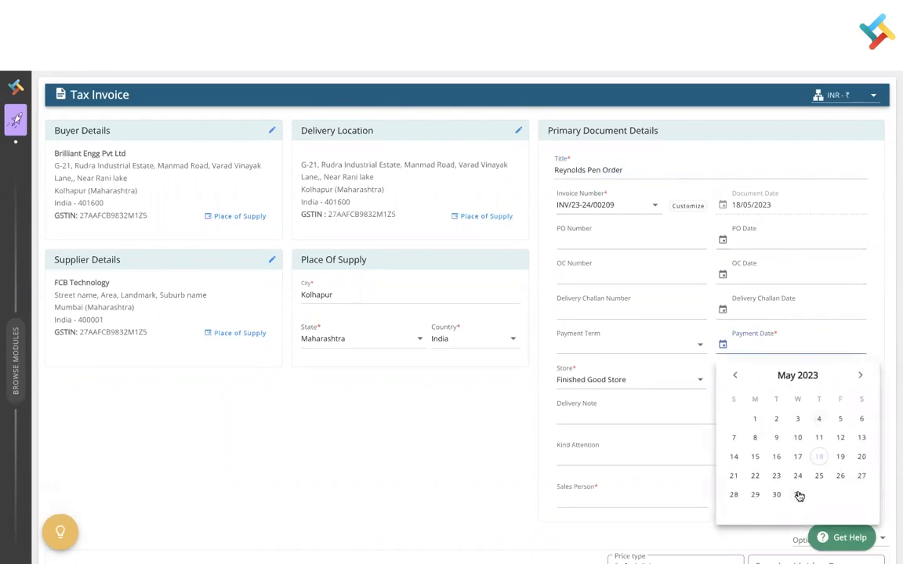
left_click(818, 458)
scroll(614, 470, "down", 3)
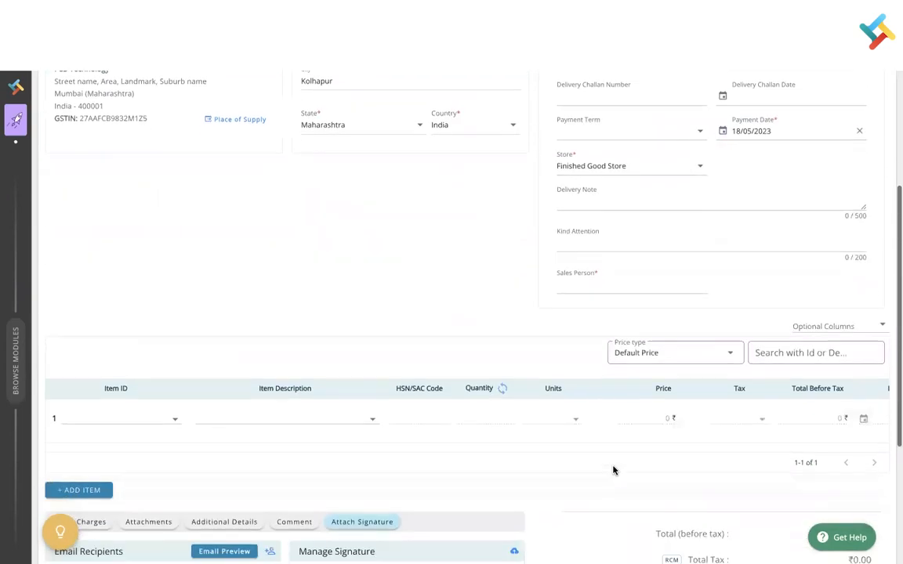
scroll(613, 471, "down", 1)
left_click(596, 244)
type("Shishir")
scroll(567, 388, "down", 2)
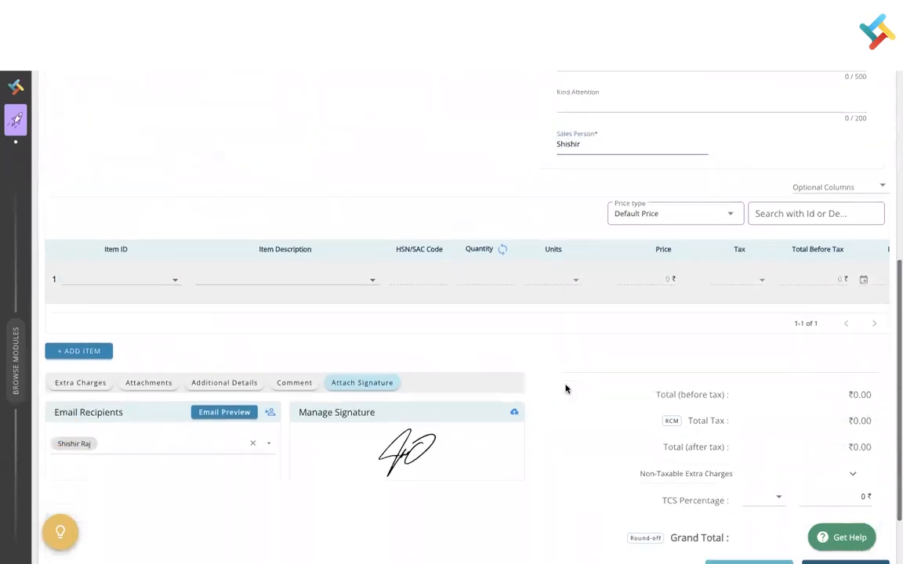
Add Reynolds Pen as the invoice's first line item with a quantity of 200
left_click(278, 280)
type("rey")
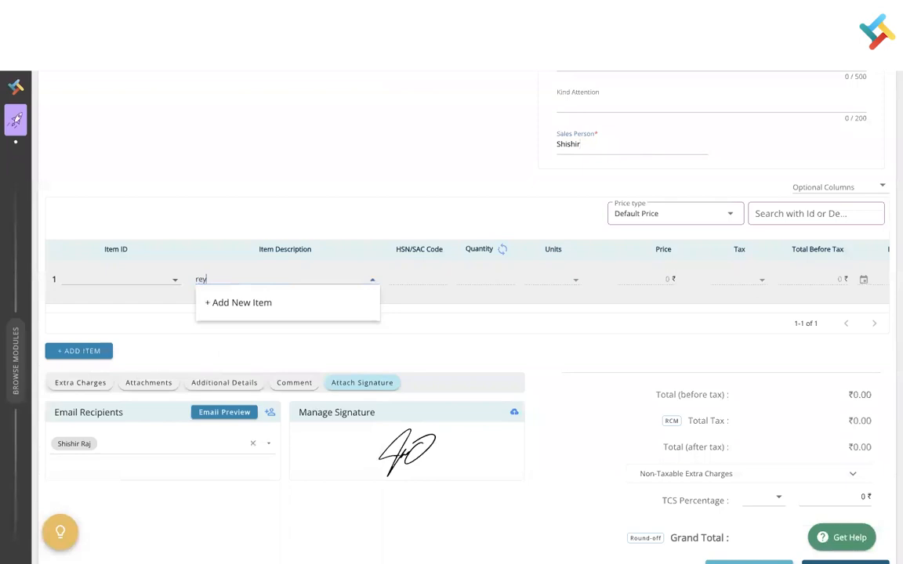
type("n")
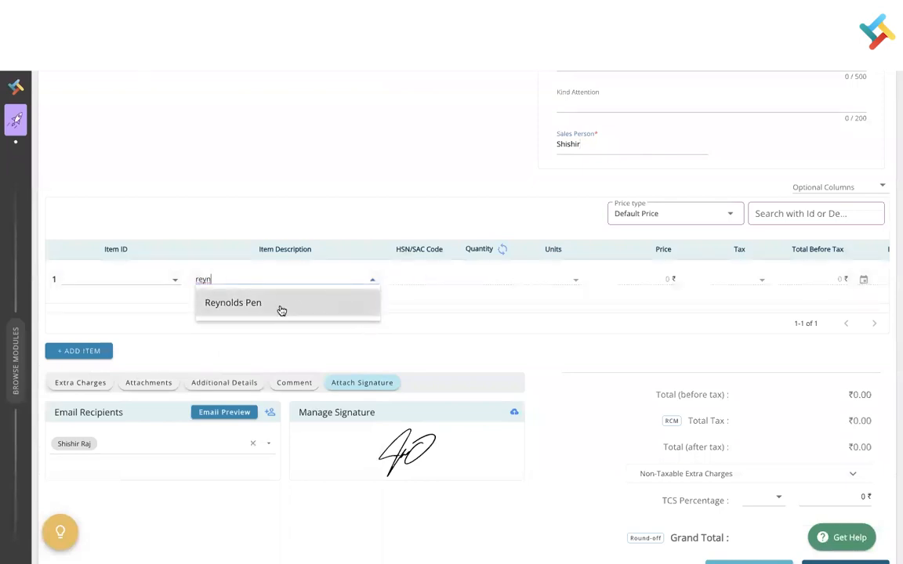
left_click(281, 305)
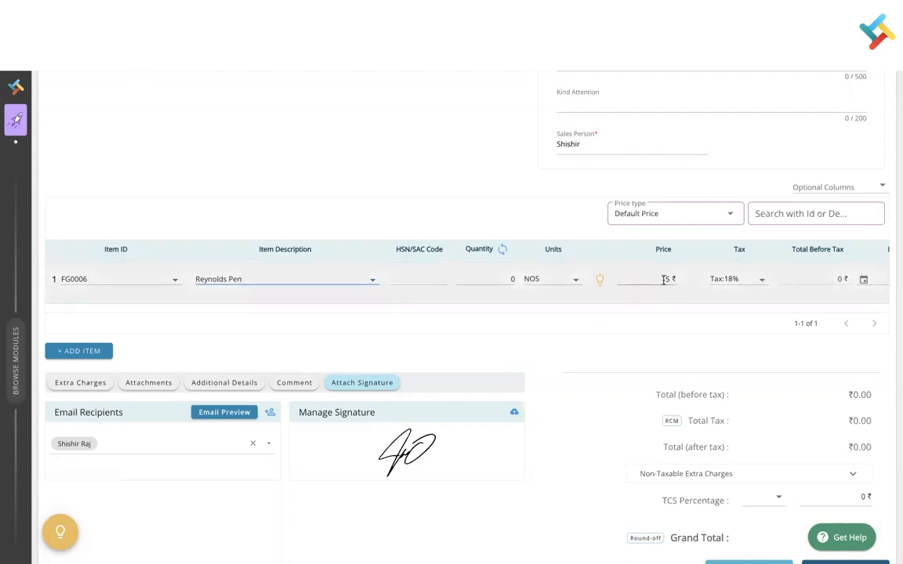
left_click(497, 276)
type("2000")
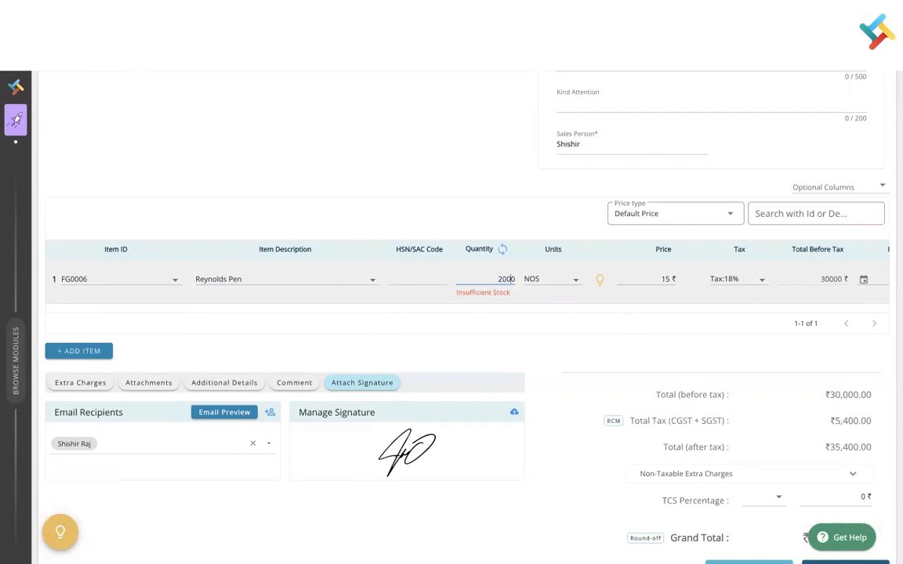
key("BackSpace")
Set the price type of the invoice items to Dealer Price
left_click(665, 280)
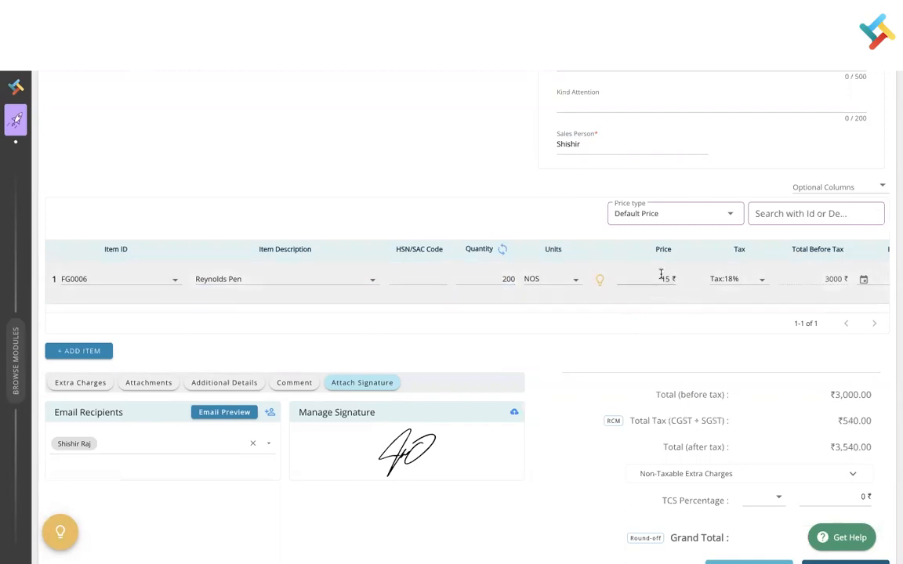
left_click(641, 216)
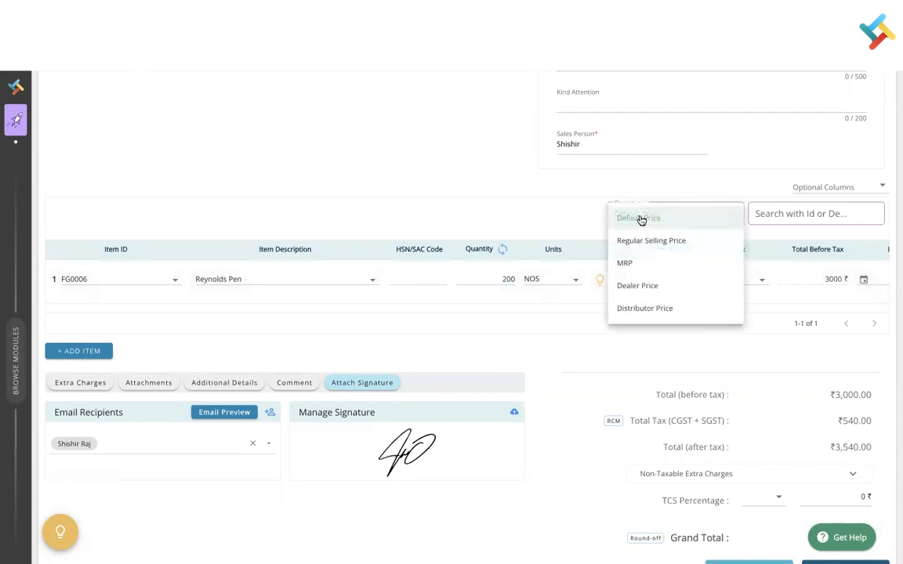
left_click(655, 292)
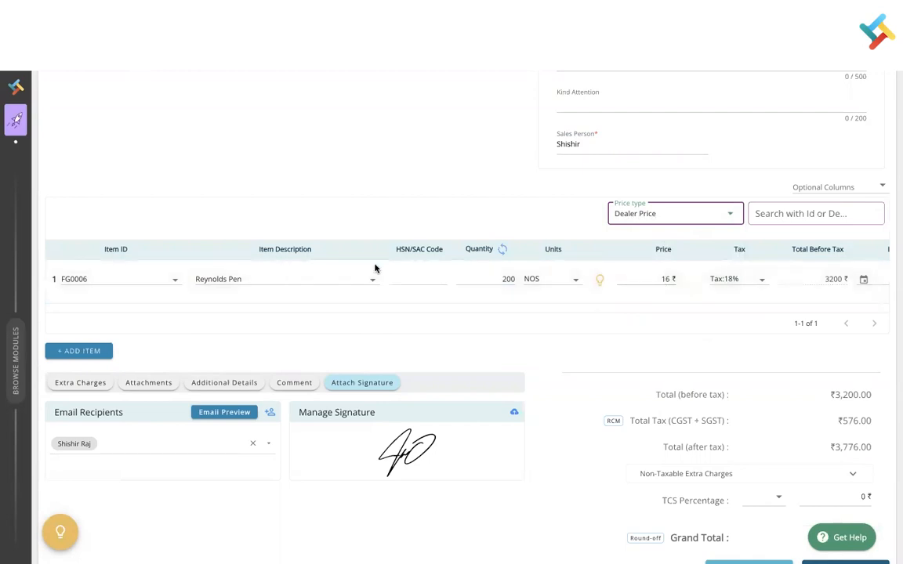
Remove the invoice's email recipient, choosing not to send an email, and issue the invoice with Save and Send
left_click(253, 444)
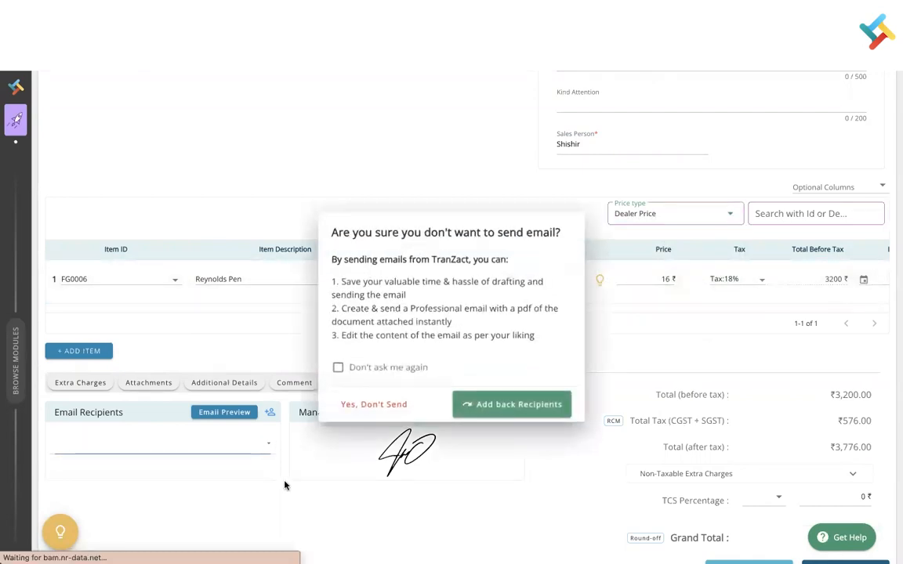
left_click(365, 404)
scroll(699, 439, "down", 2)
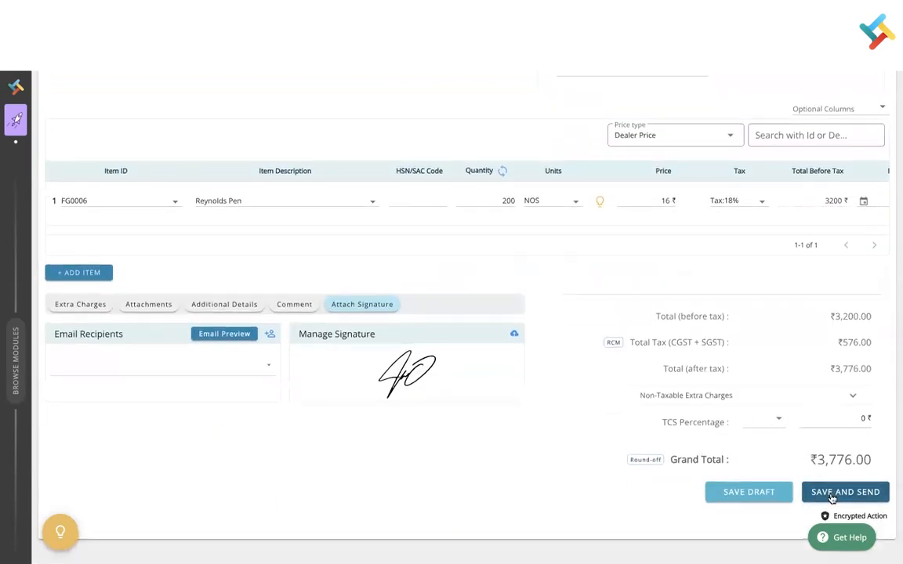
left_click(838, 491)
left_click(593, 416)
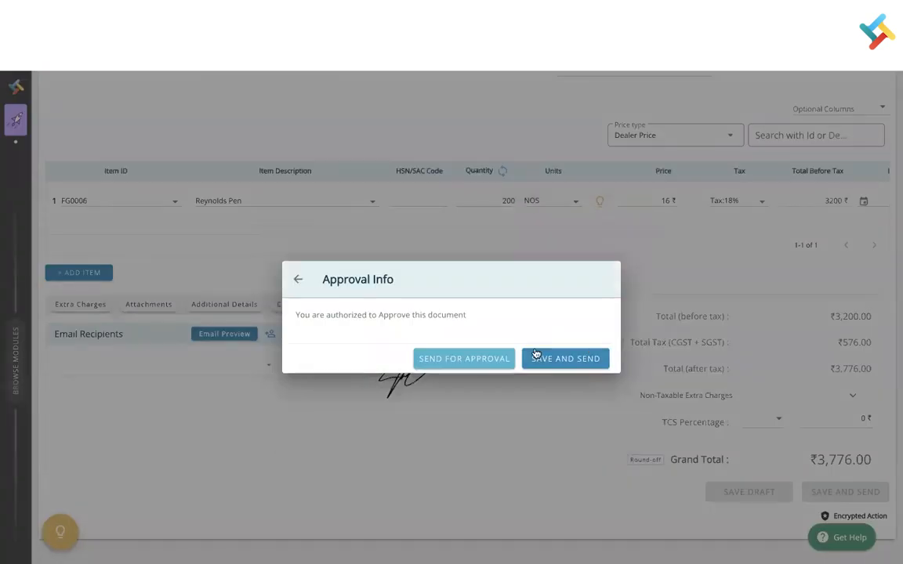
left_click(535, 359)
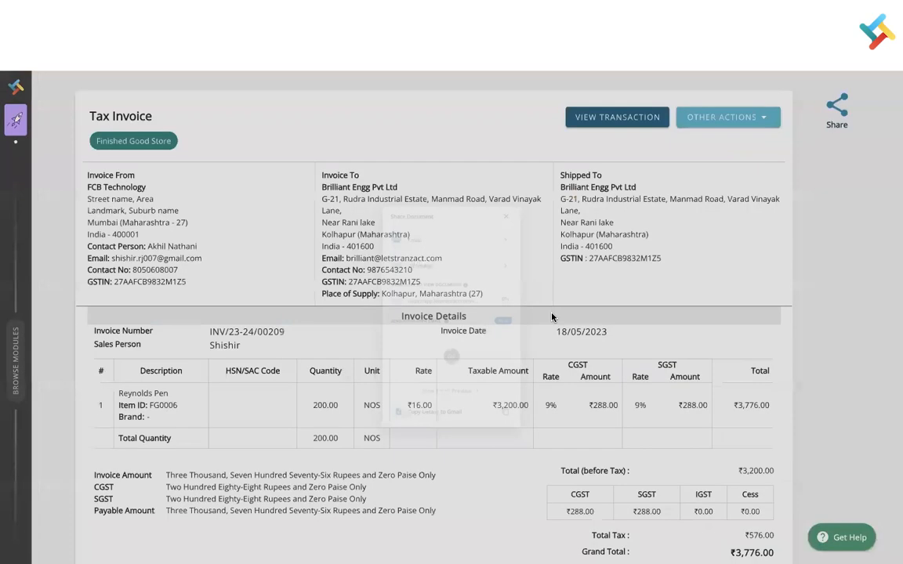